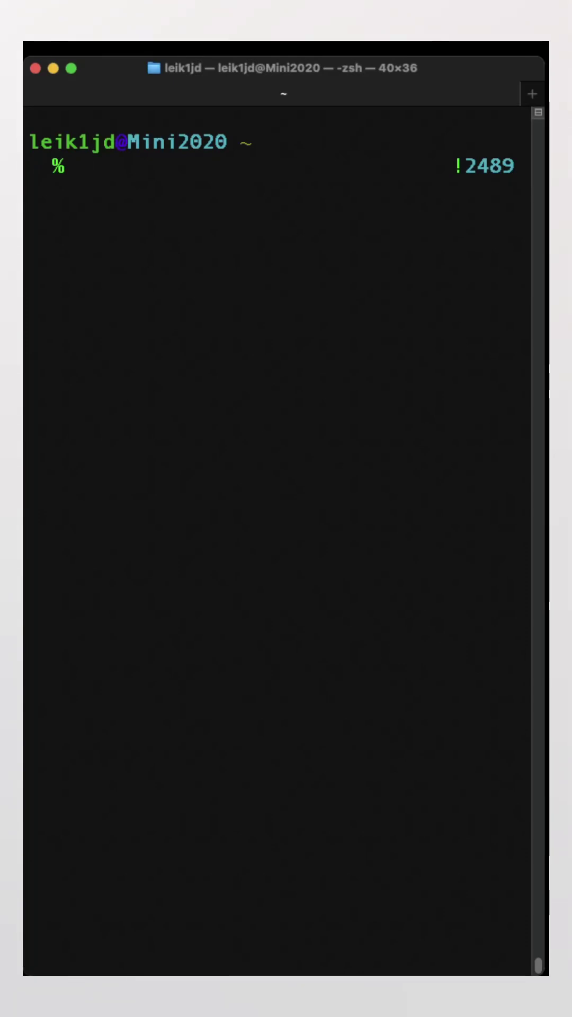
type("man arp-scan")
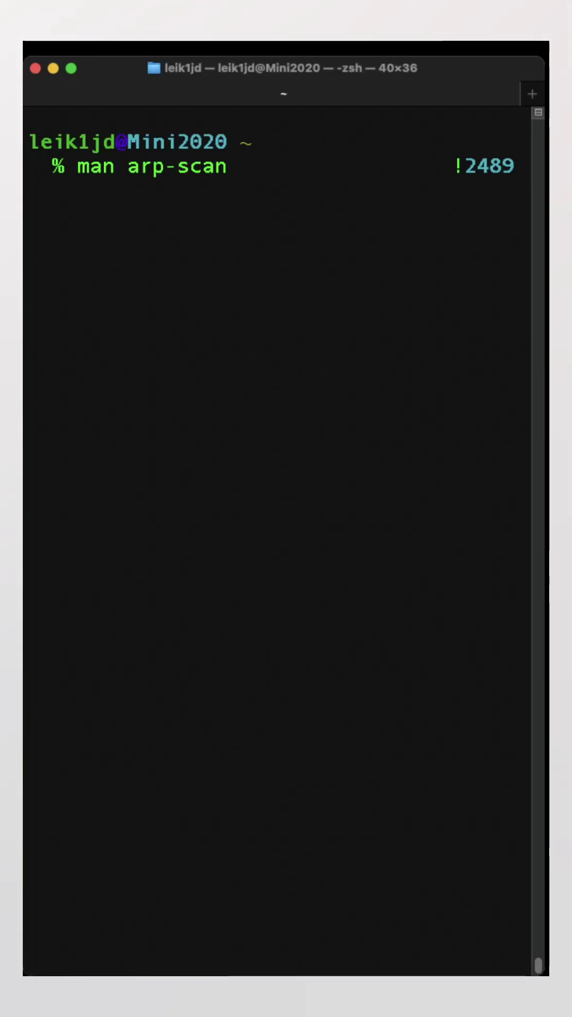
Step: Open the arp-scan manual page, read it, and quit back to the shell prompt
key("Return")
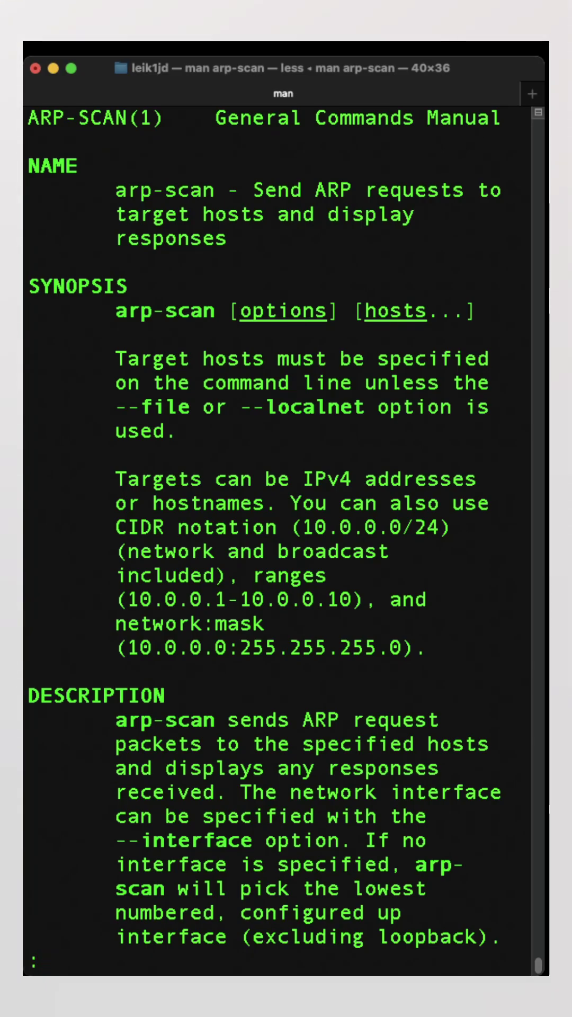
key("q")
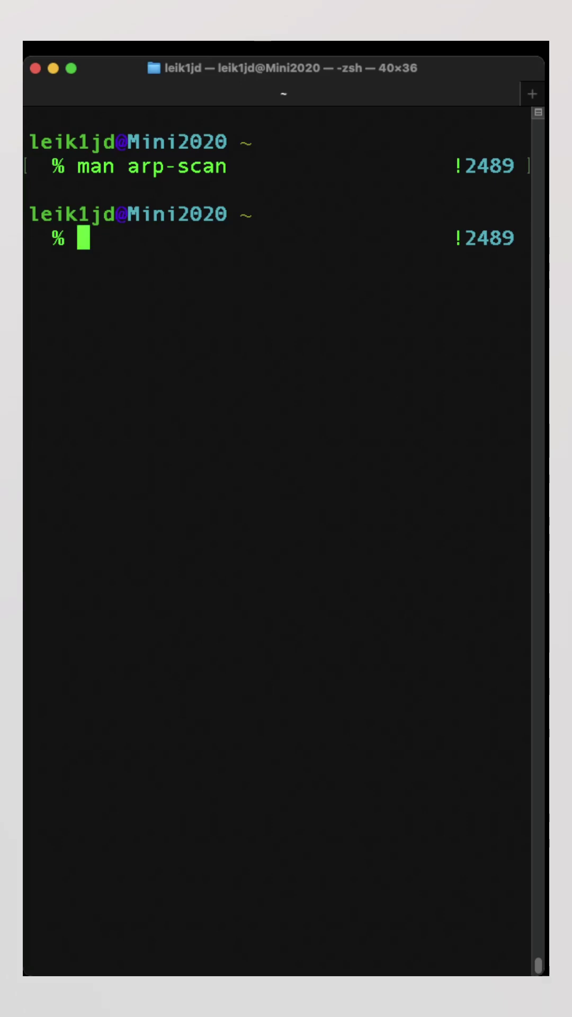
Step: Recall 'sudo arp-scan -I en0 172.16.74.0/24' from history and run it
key("ctrl+r")
type("sudo")
key("Right")
key("Up")
key("Up")
key("Return")
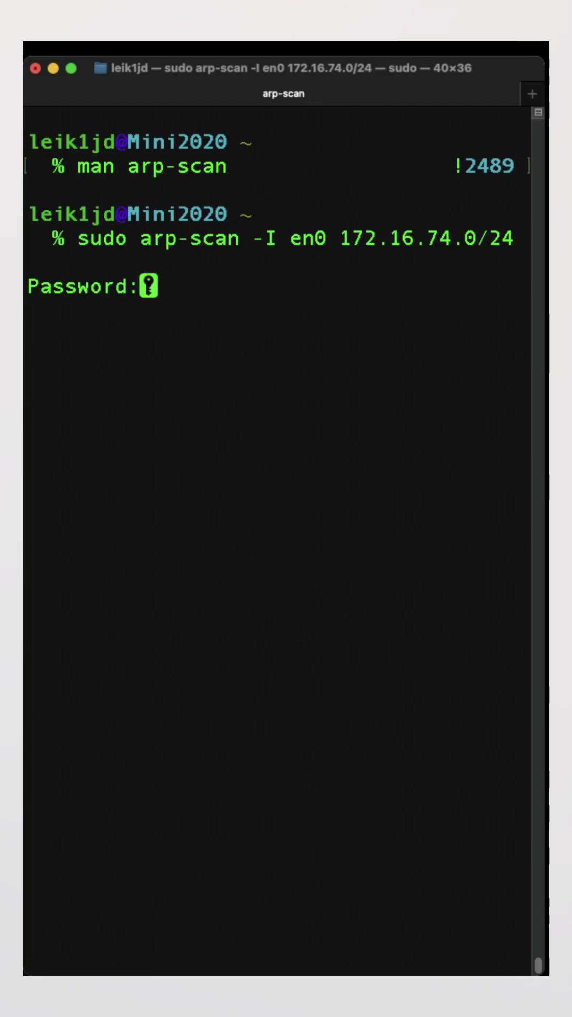
Step: Submit the sudo password and highlight '48 responded' in the scan summary
key("Return")
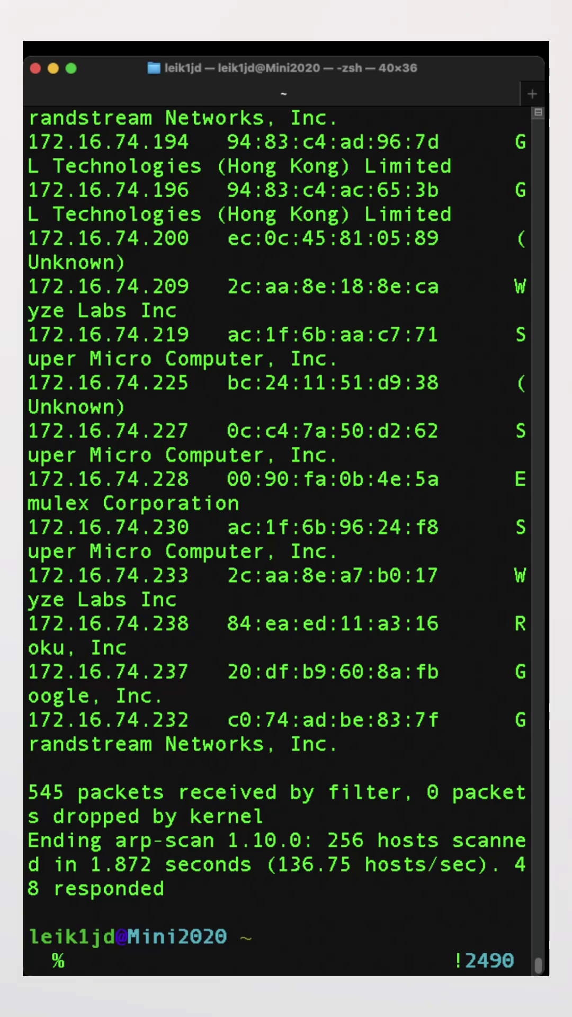
left_click_drag(517, 864, 164, 889)
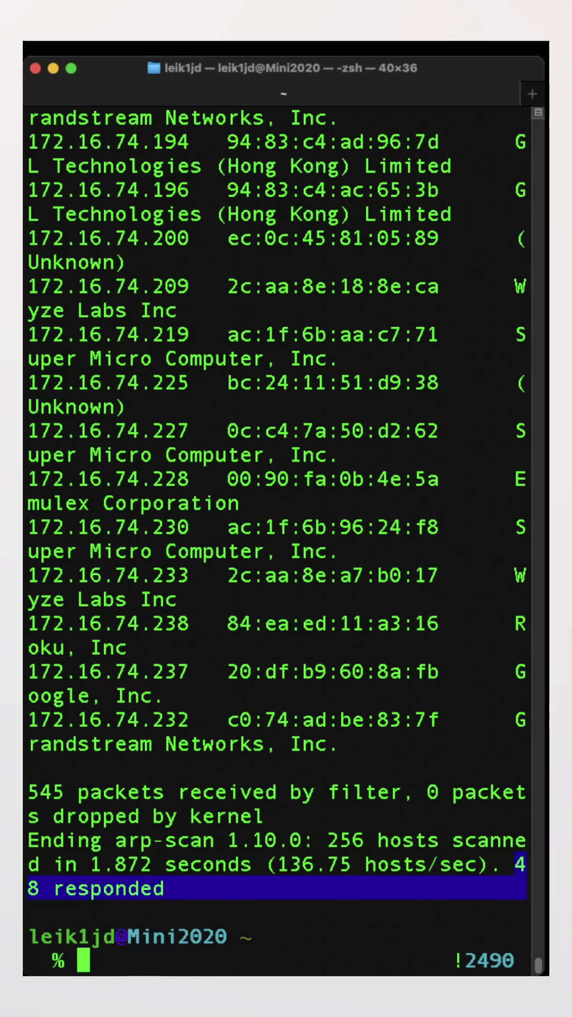